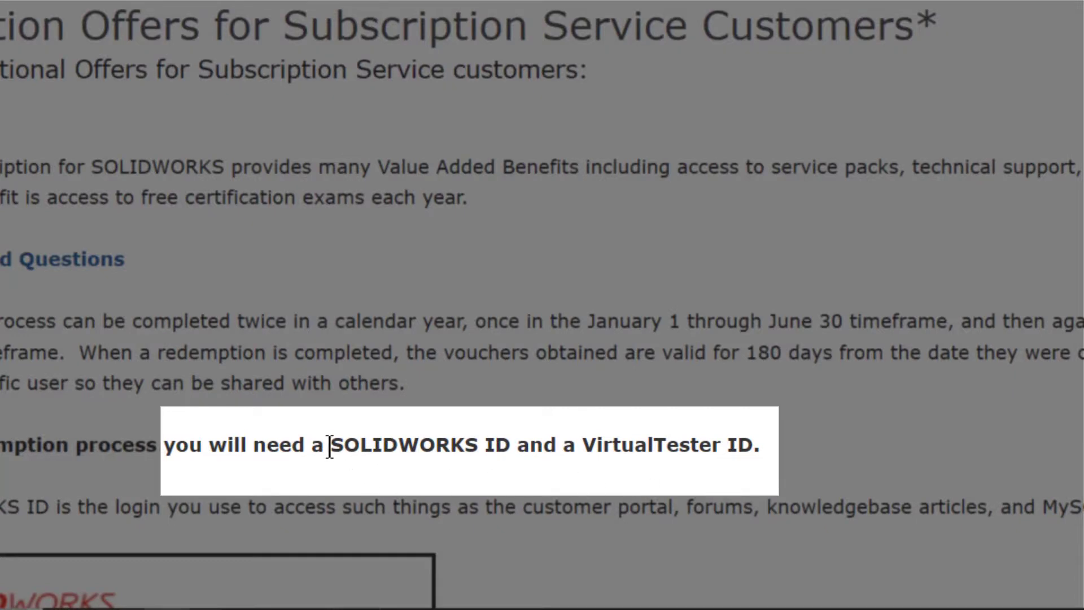
# - Highlight the SOLIDWORKS ID and VirtualTester ID requirements, then switch to the 3DEXPERIENCE Certification Center tab
pyautogui.moveTo(331, 450); pyautogui.dragTo(508, 444)
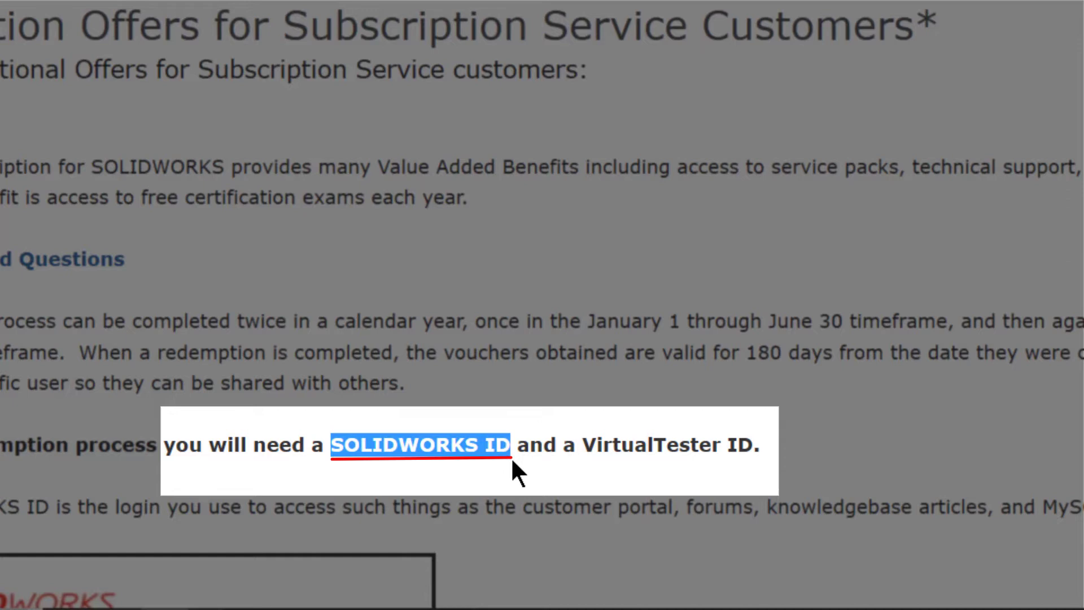
pyautogui.click(510, 456)
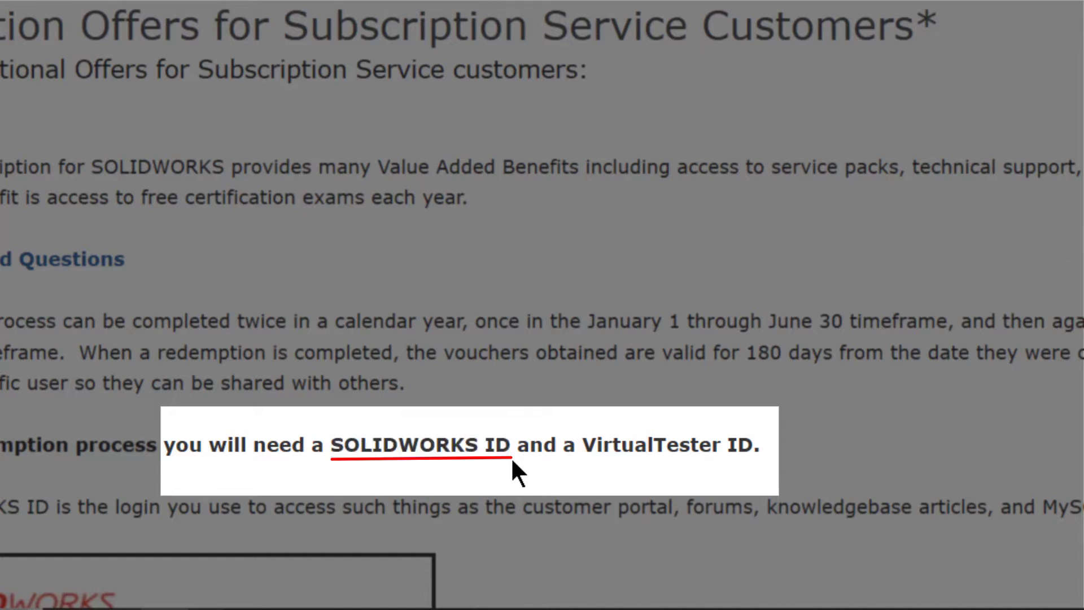
pyautogui.moveTo(582, 444); pyautogui.dragTo(741, 449)
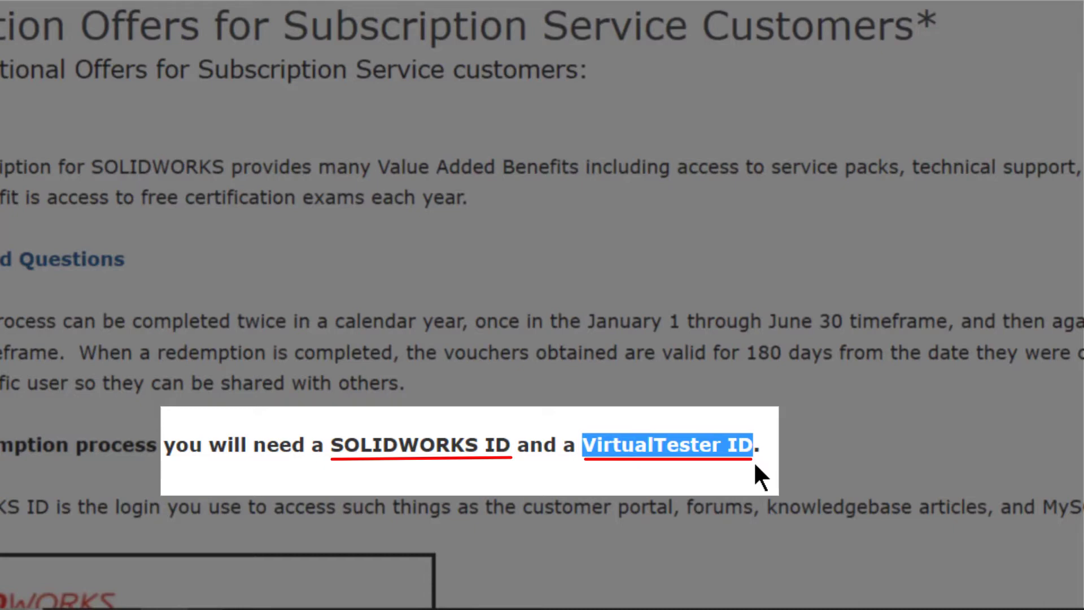
pyautogui.click(755, 465)
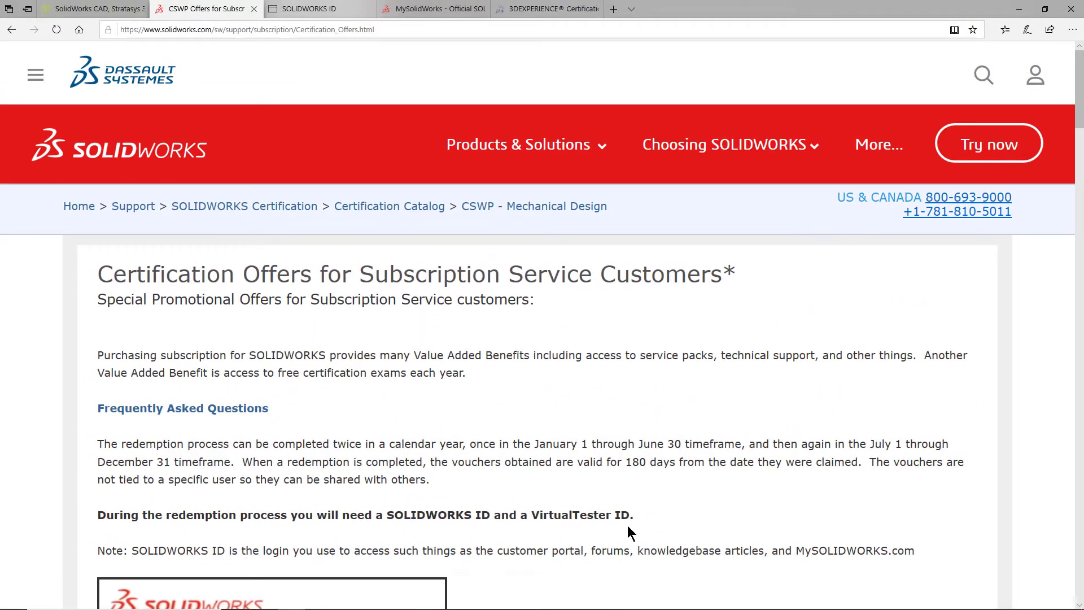
pyautogui.click(135, 159)
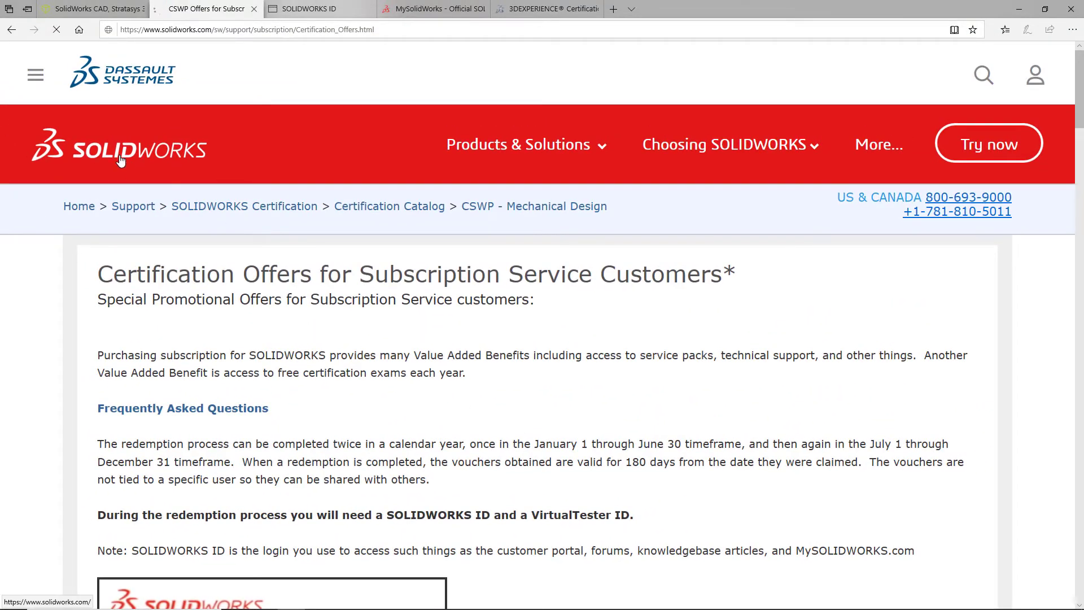
pyautogui.click(542, 9)
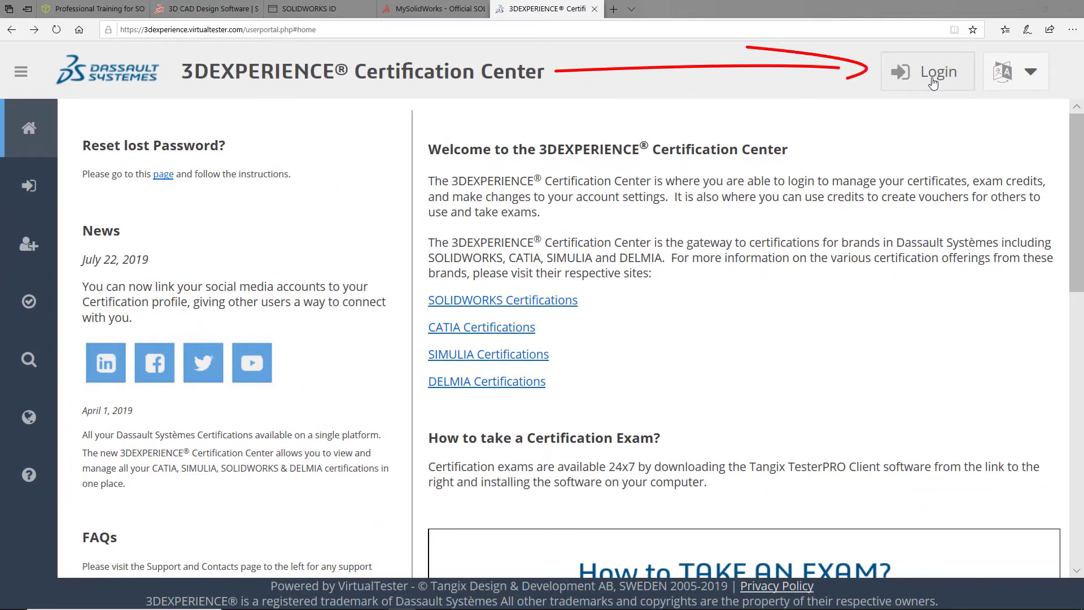
# - Log in to the Certification Center with the account e-mail and password, with Remember Login ticked
pyautogui.click(932, 83)
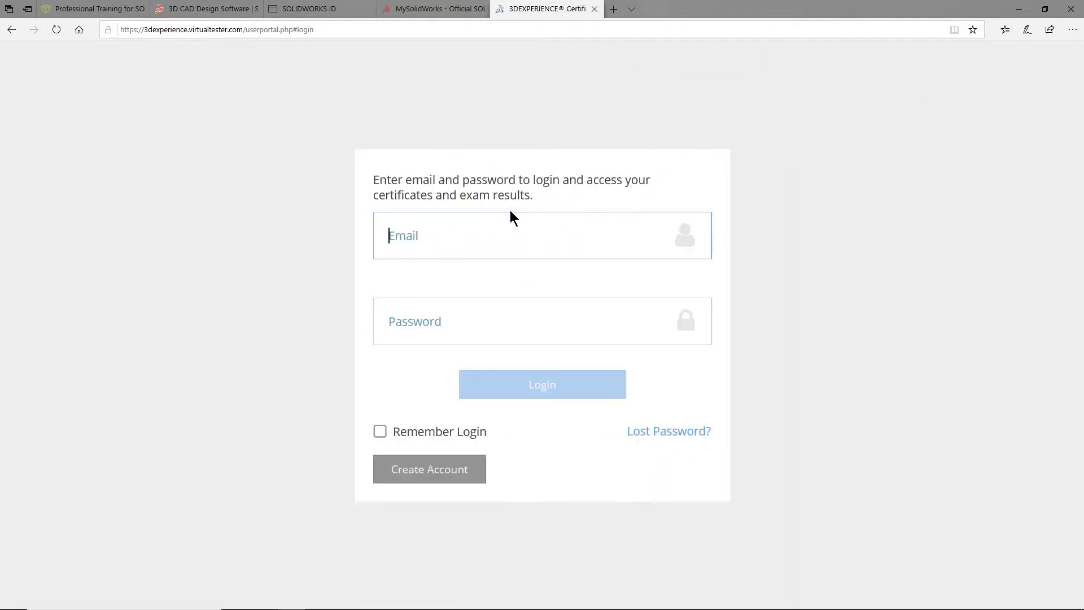
pyautogui.click(430, 251)
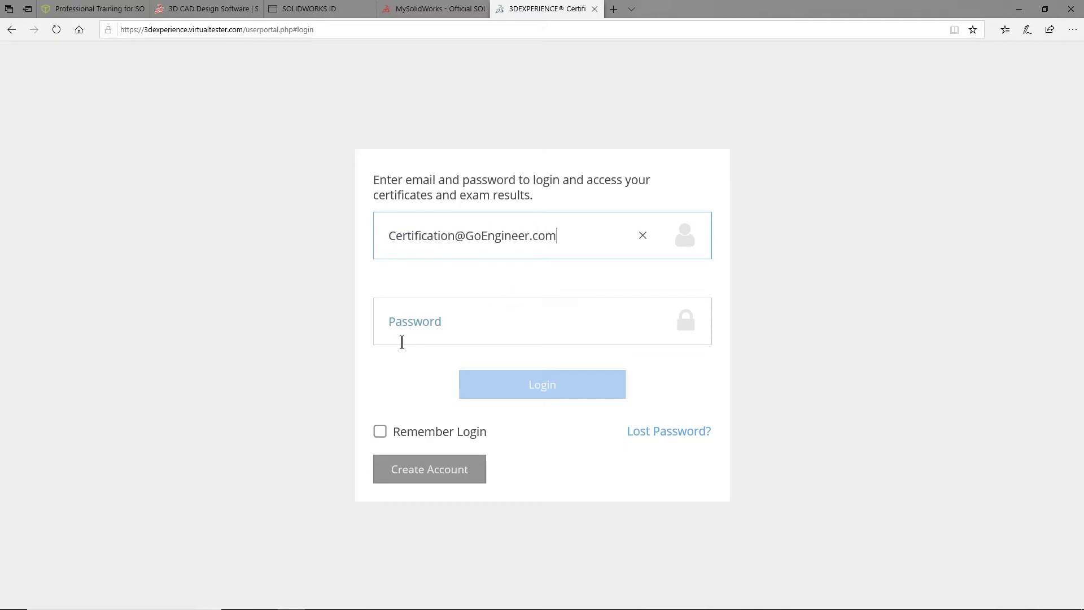
pyautogui.click(402, 339)
pyautogui.write('••••••••••••••')
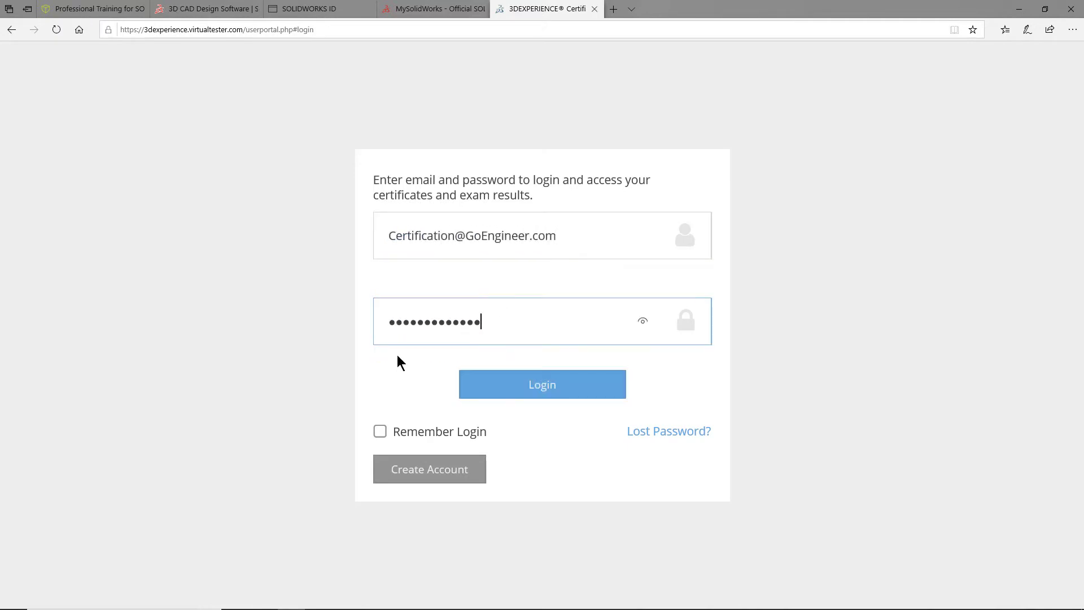
pyautogui.click(381, 435)
pyautogui.click(541, 393)
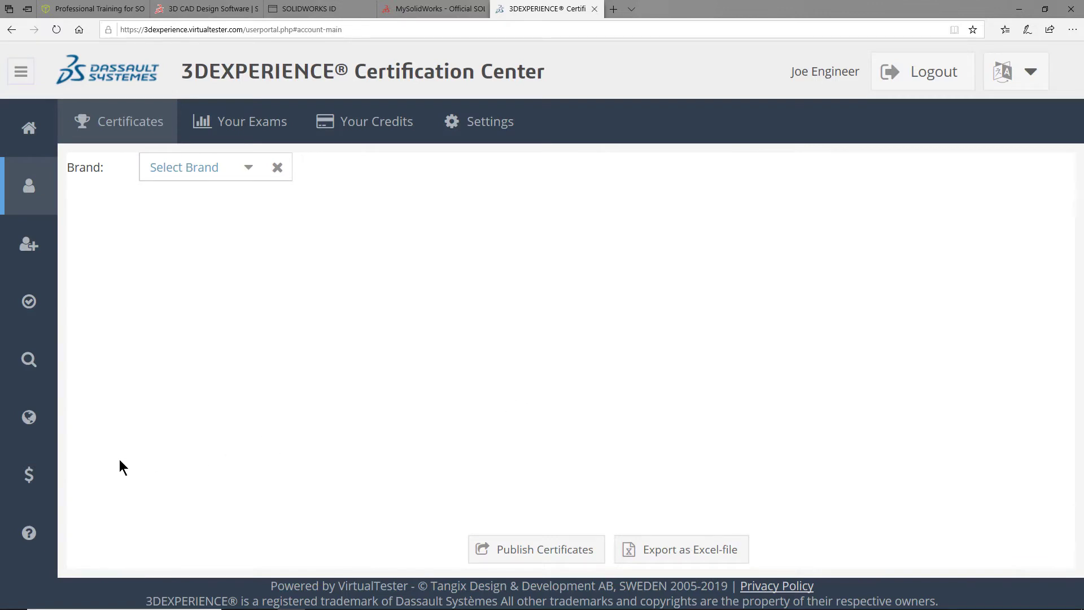
# - Start the redemption from the $ Subscription Offer page
pyautogui.moveTo(36, 479)
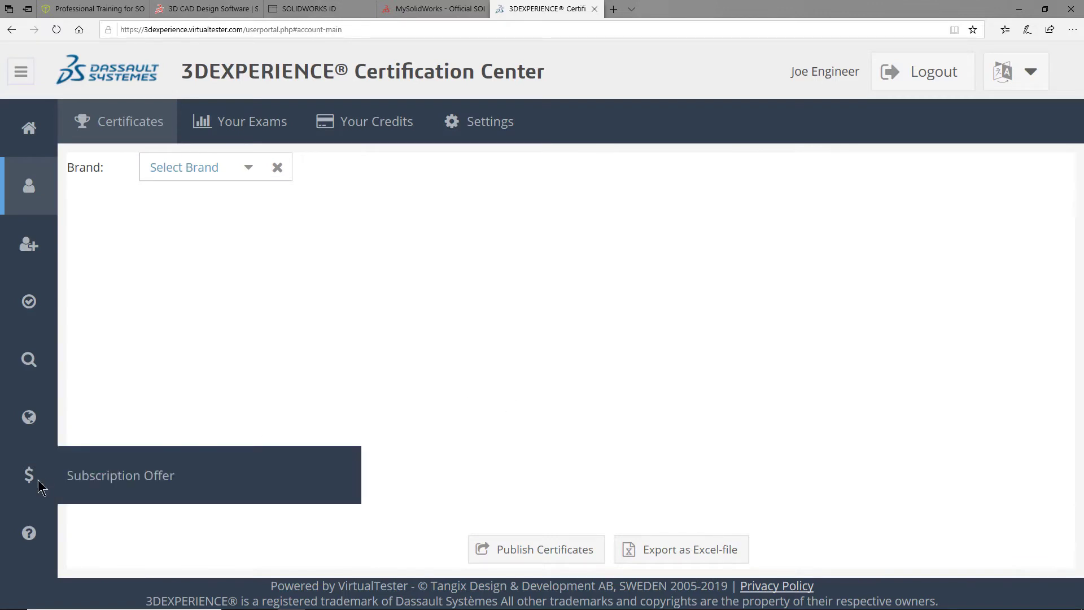
pyautogui.click(97, 484)
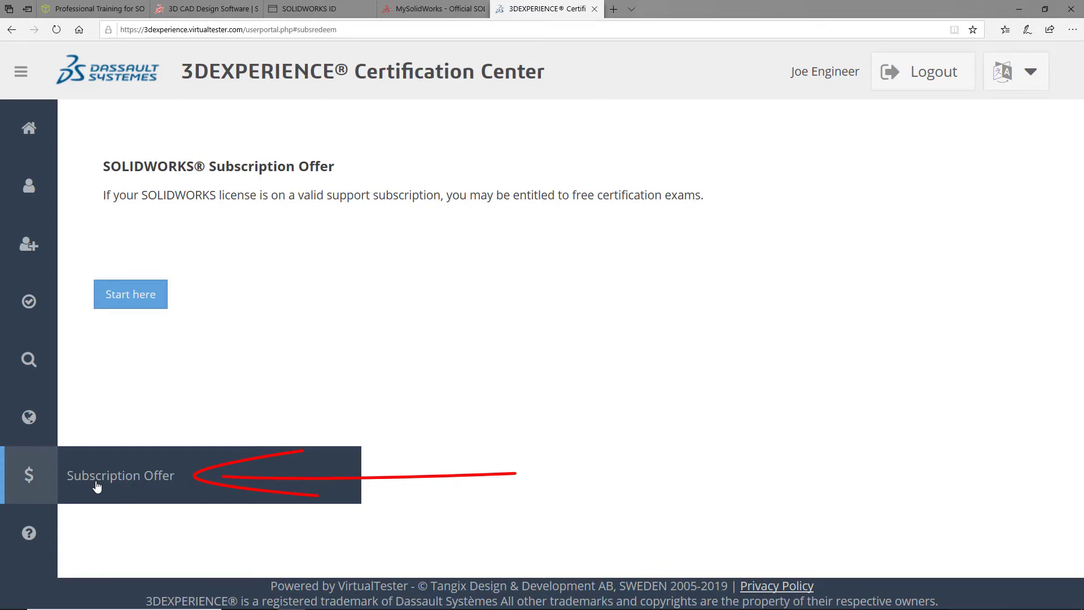
pyautogui.click(132, 305)
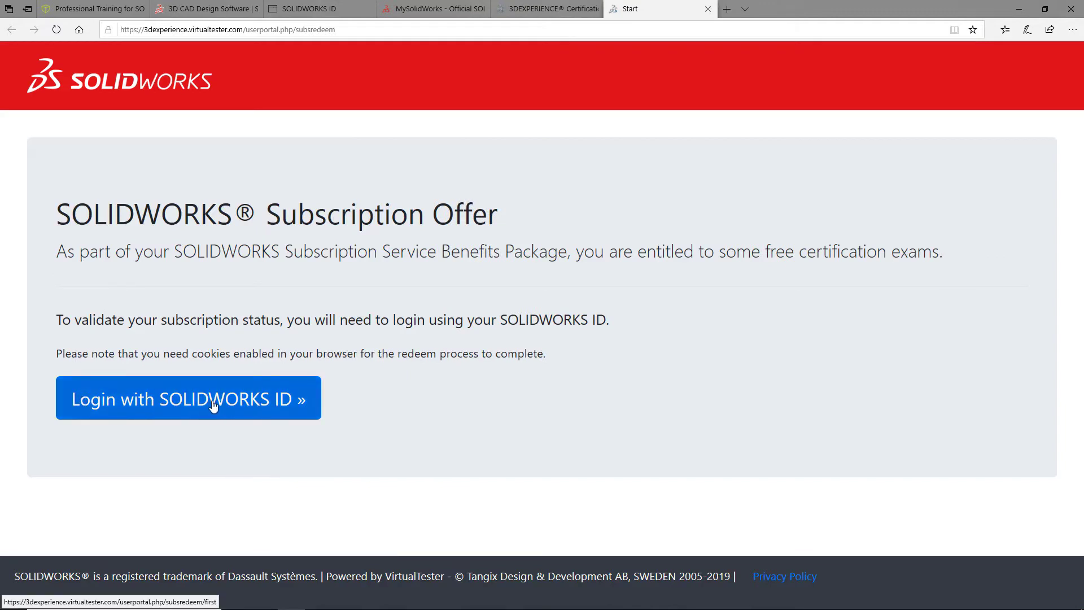
# - Verify the subscription by logging in with the SOLIDWORKS ID e-mail and password, Remember Me ticked
pyautogui.click(159, 406)
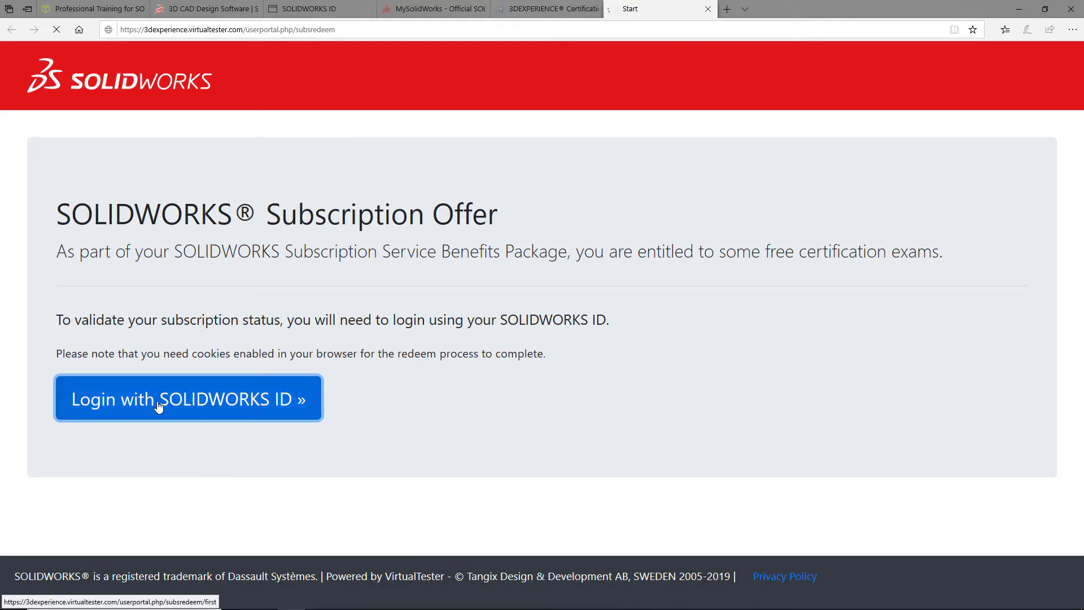
pyautogui.click(275, 244)
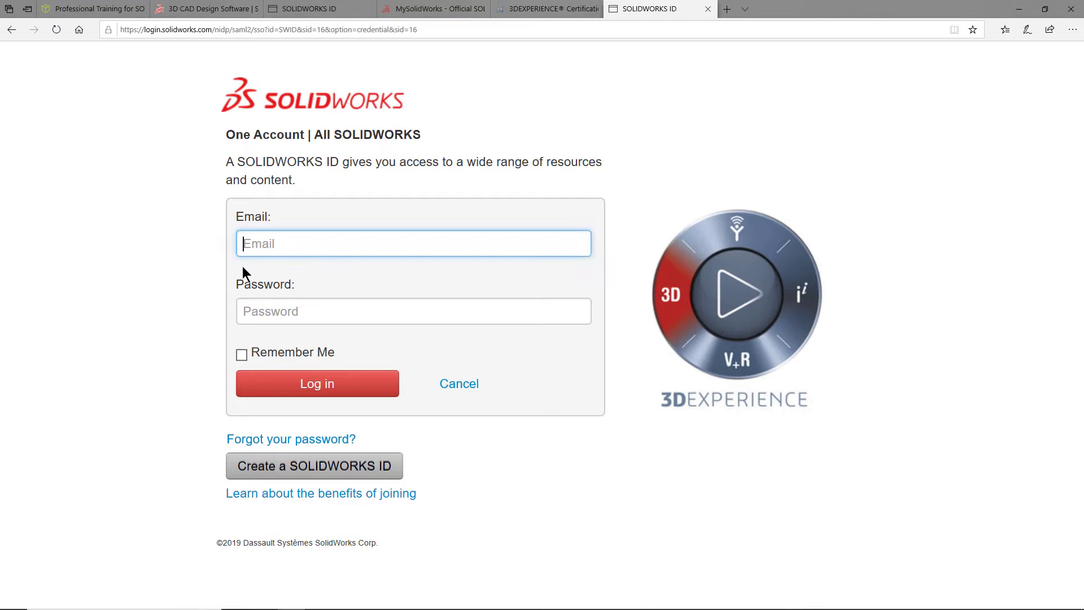
pyautogui.click(249, 316)
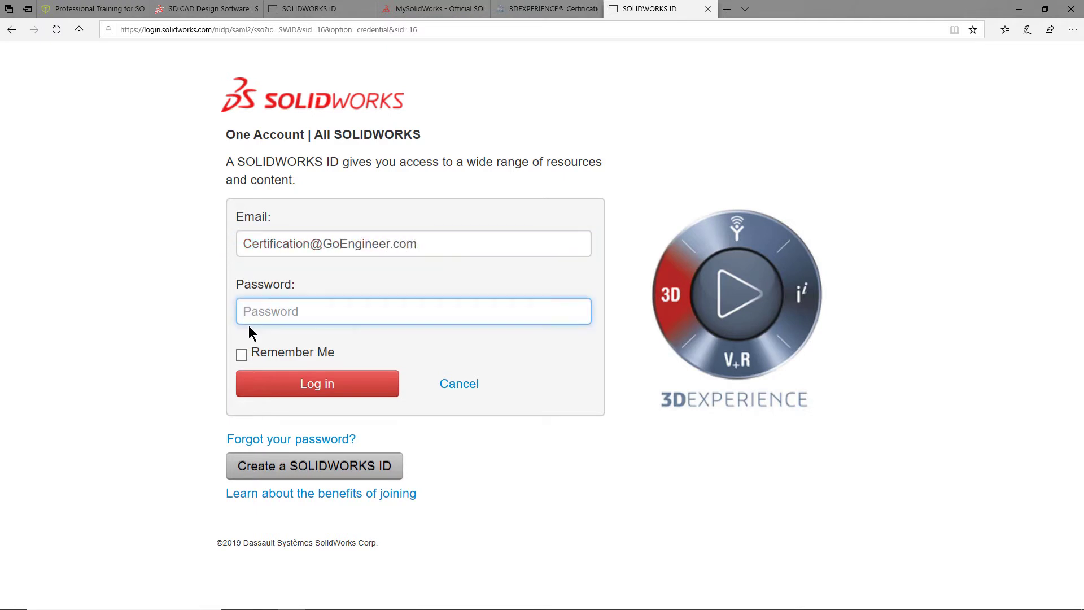
pyautogui.write('*************')
pyautogui.click(242, 355)
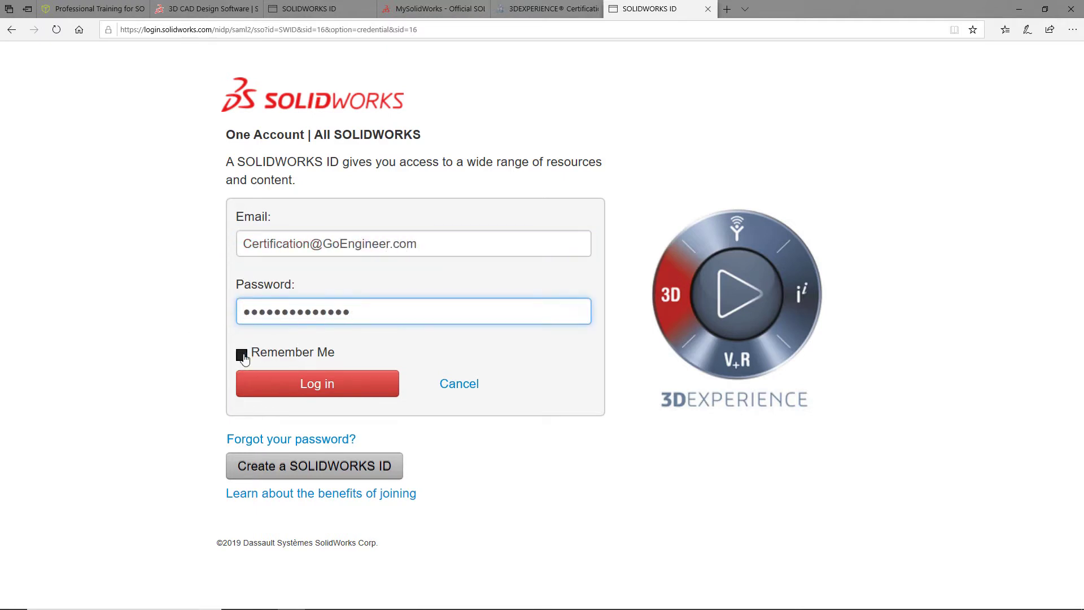
pyautogui.click(320, 386)
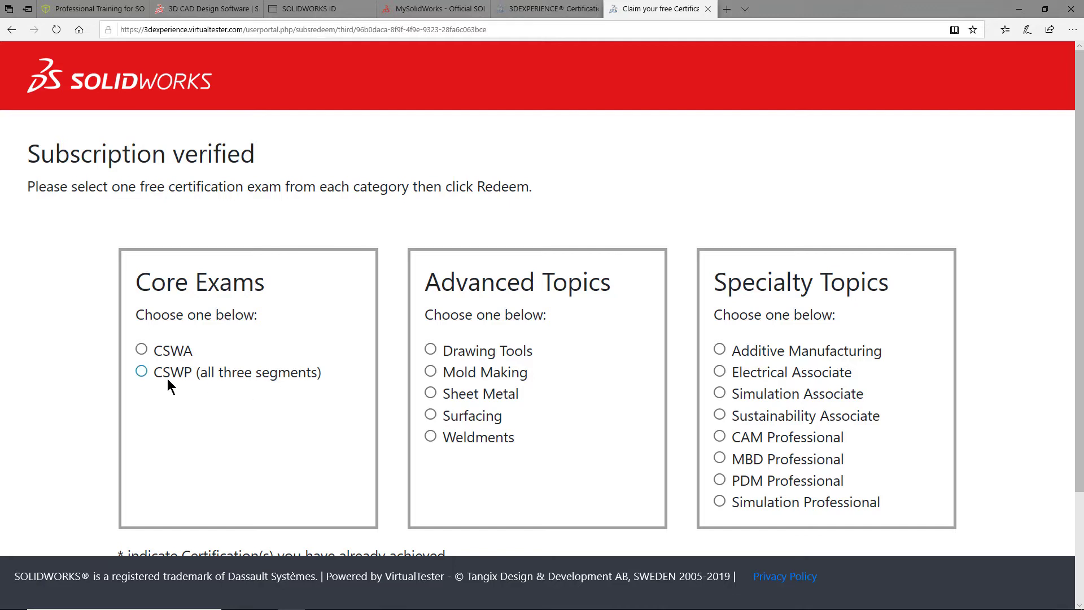
# - Select CSWP (core), Drawing Tools (advanced) and Additive Manufacturing (specialty) as the free exams
pyautogui.click(142, 373)
pyautogui.click(430, 350)
pyautogui.click(719, 349)
pyautogui.scroll(-3, 682, 517)
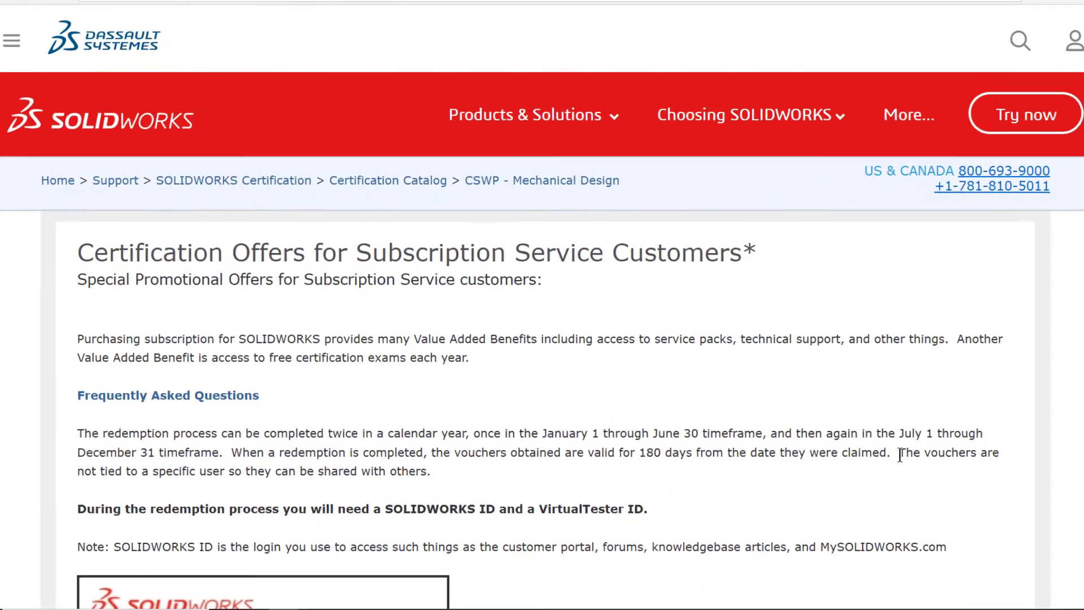
pyautogui.moveTo(900, 454); pyautogui.dragTo(966, 474)
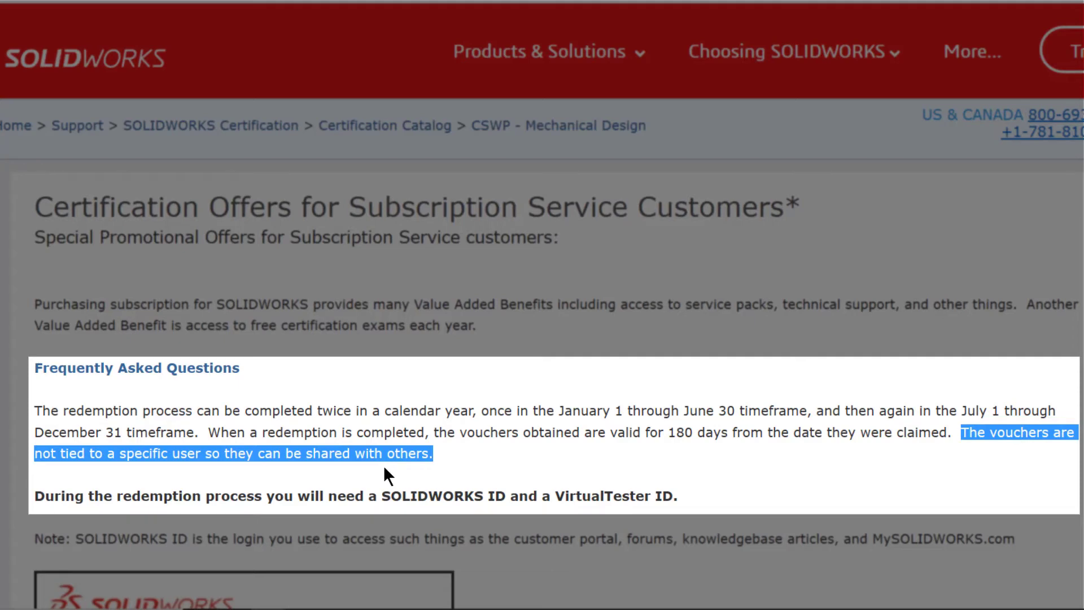
pyautogui.click(459, 466)
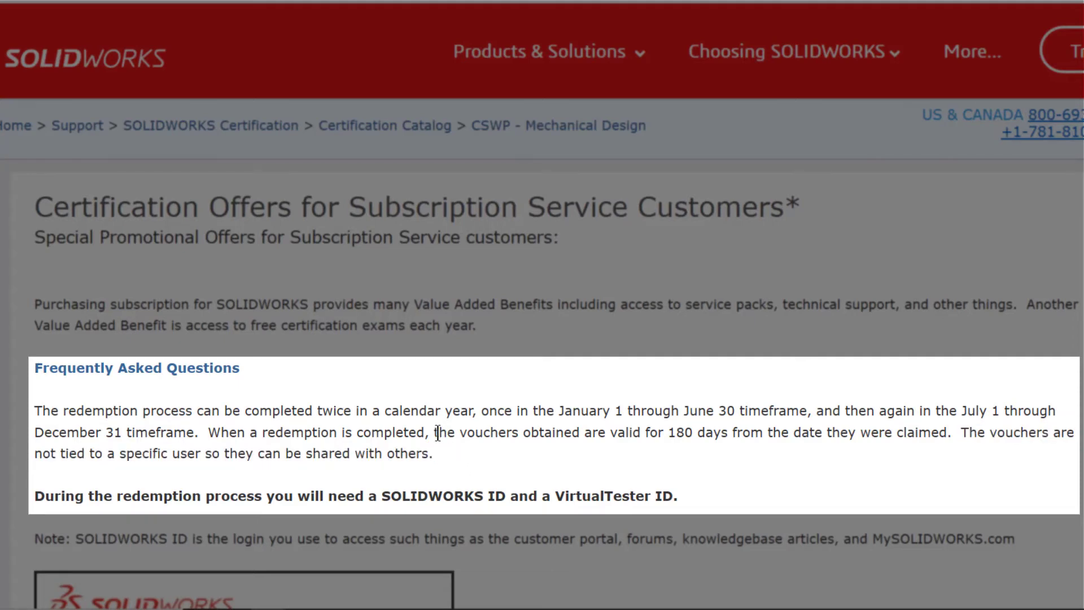
pyautogui.moveTo(434, 432); pyautogui.dragTo(932, 435)
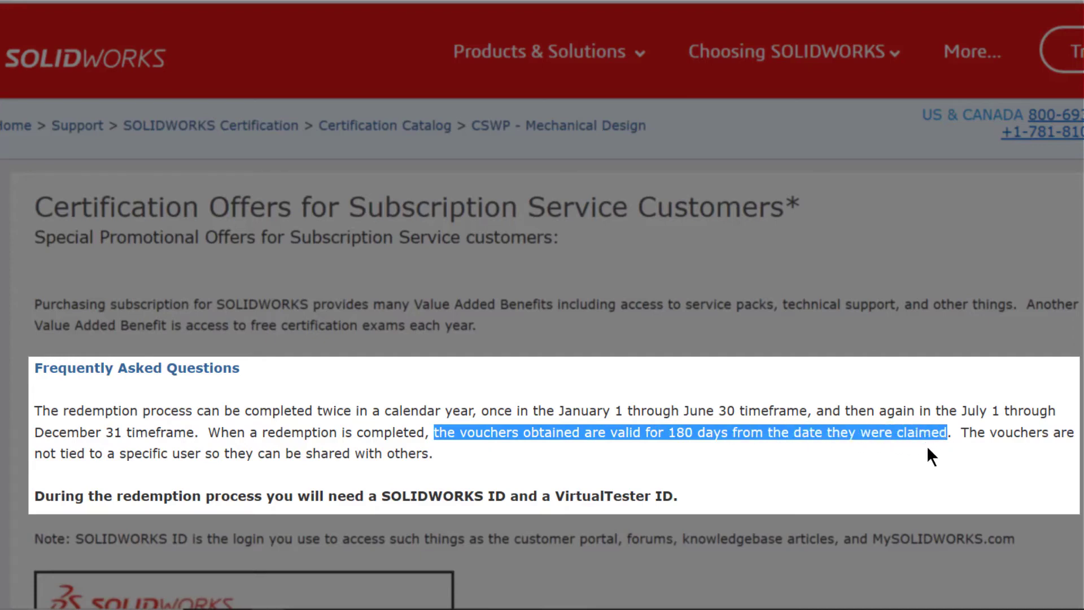
pyautogui.click(927, 449)
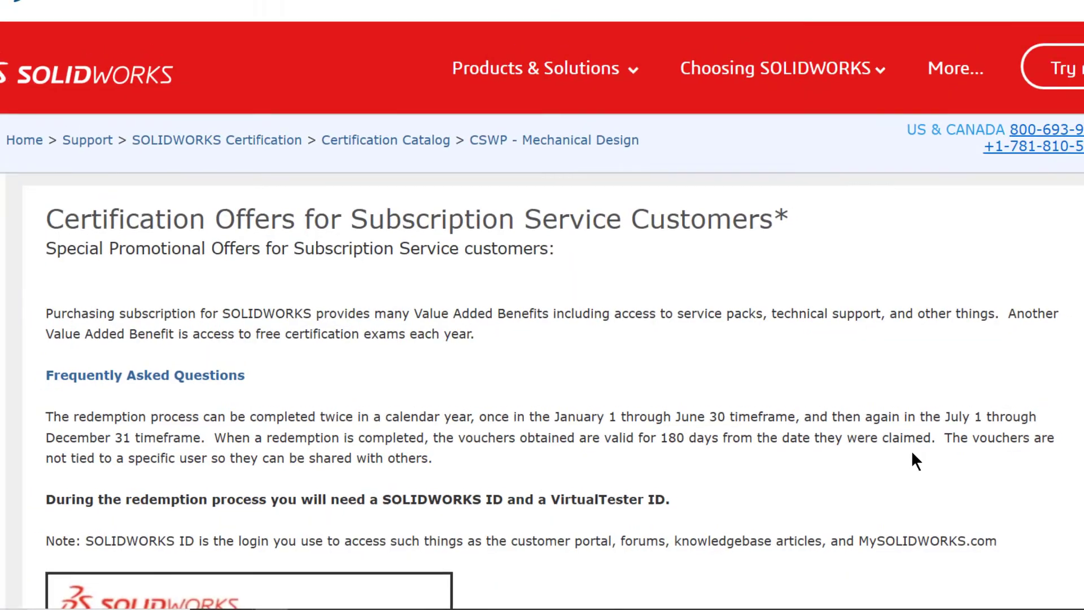
pyautogui.scroll(-15, 841, 474)
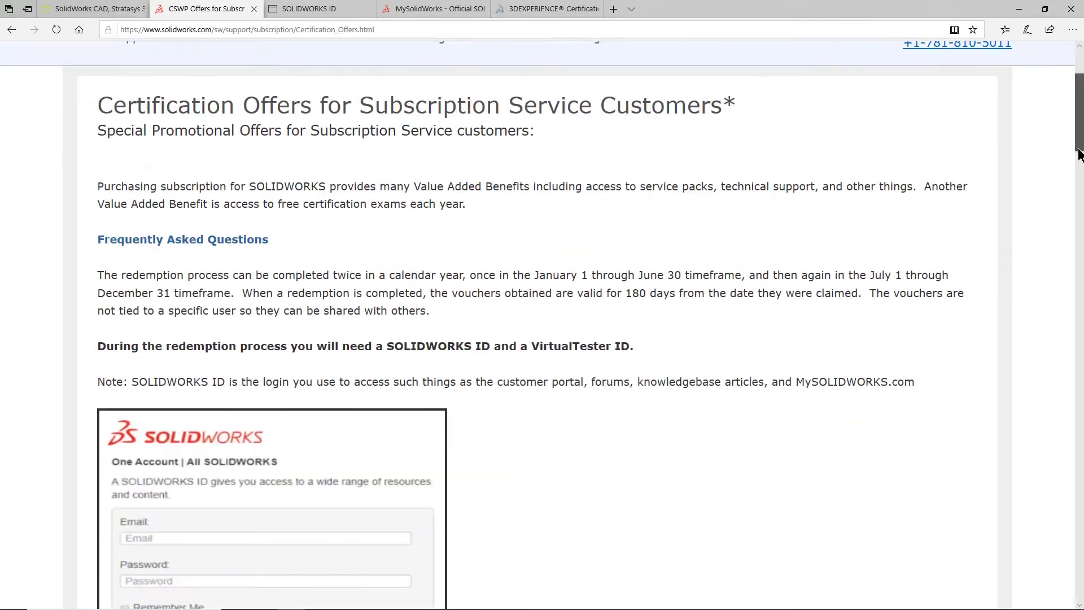
pyautogui.scroll(-6, 646, 317)
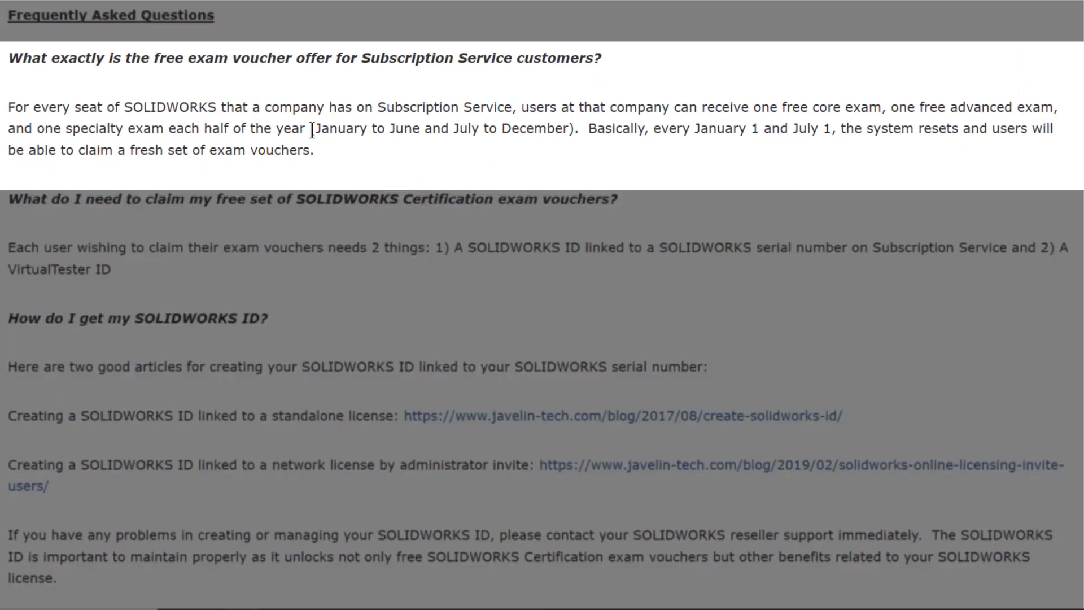
pyautogui.moveTo(314, 137); pyautogui.dragTo(382, 142)
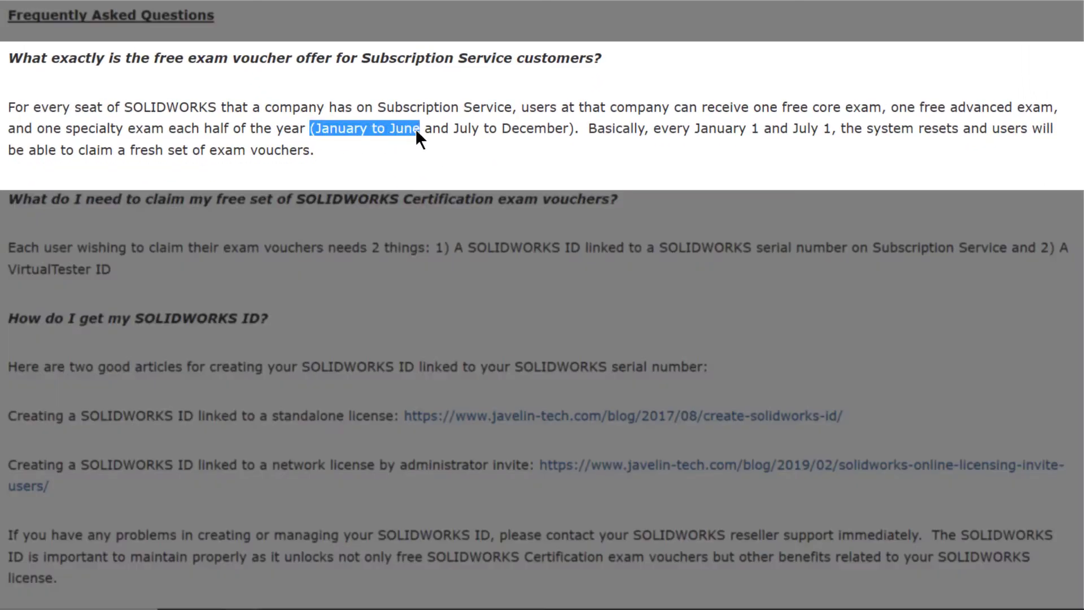
pyautogui.moveTo(452, 134); pyautogui.dragTo(551, 134)
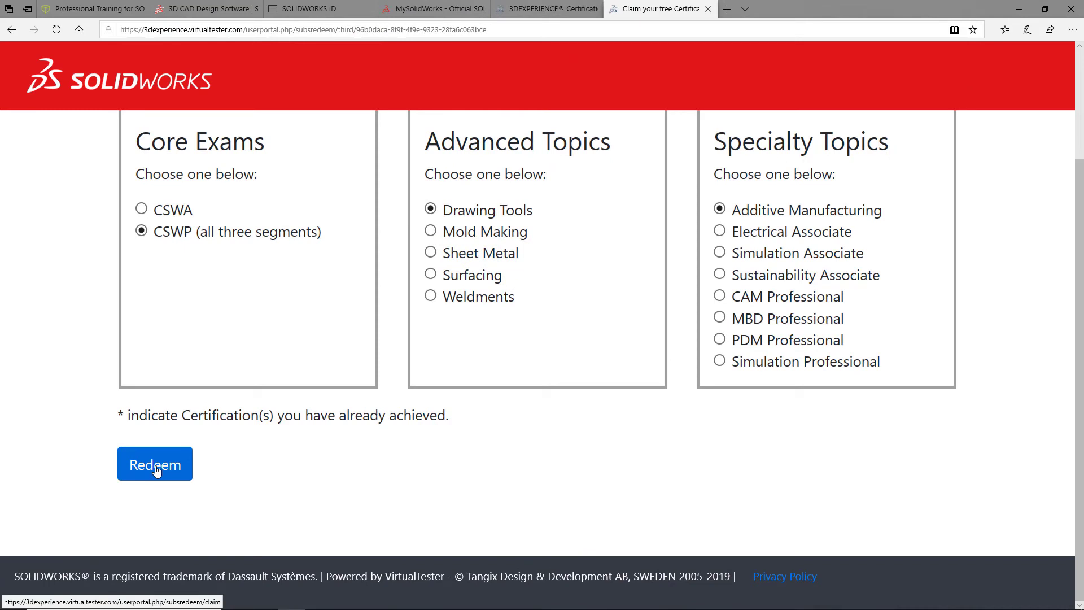
# - Redeem the vouchers and show the codes for CSWP Segments 1–3, Drawing Tools and Additive Manufacturing
pyautogui.click(156, 469)
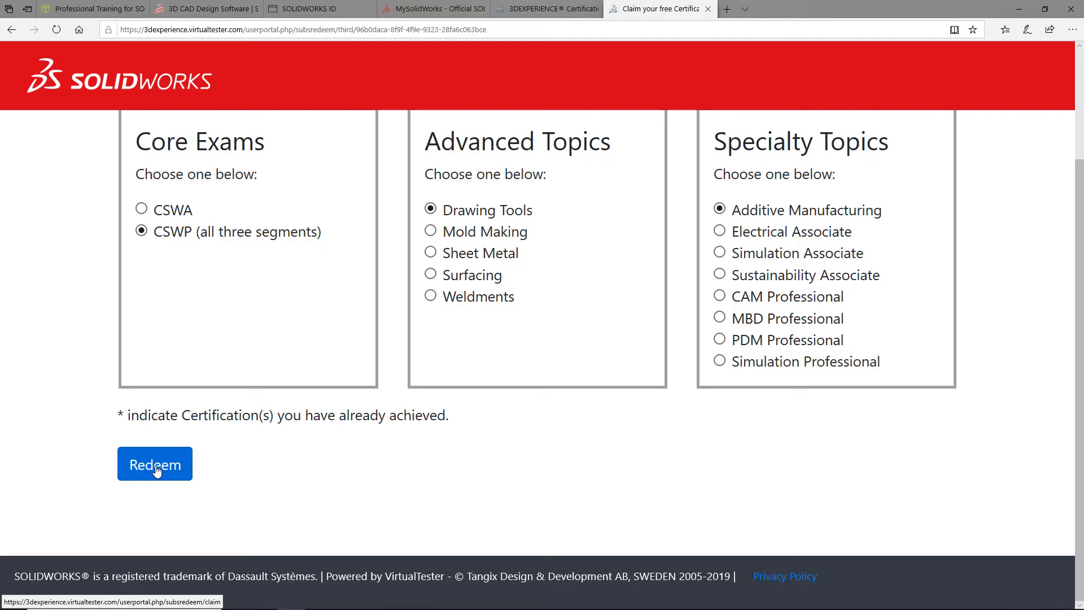
pyautogui.click(156, 470)
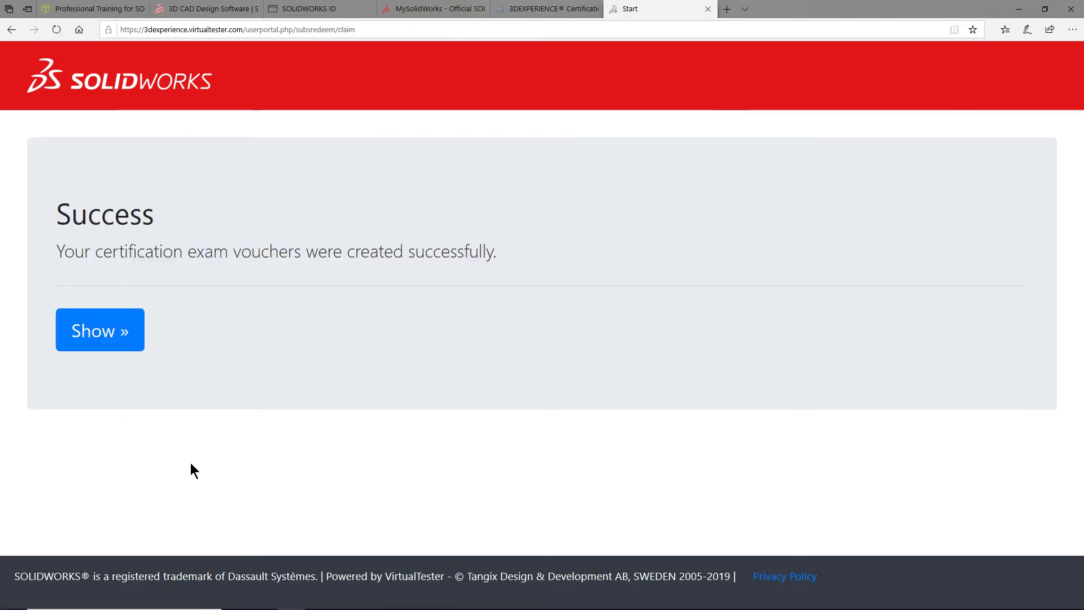
pyautogui.click(101, 336)
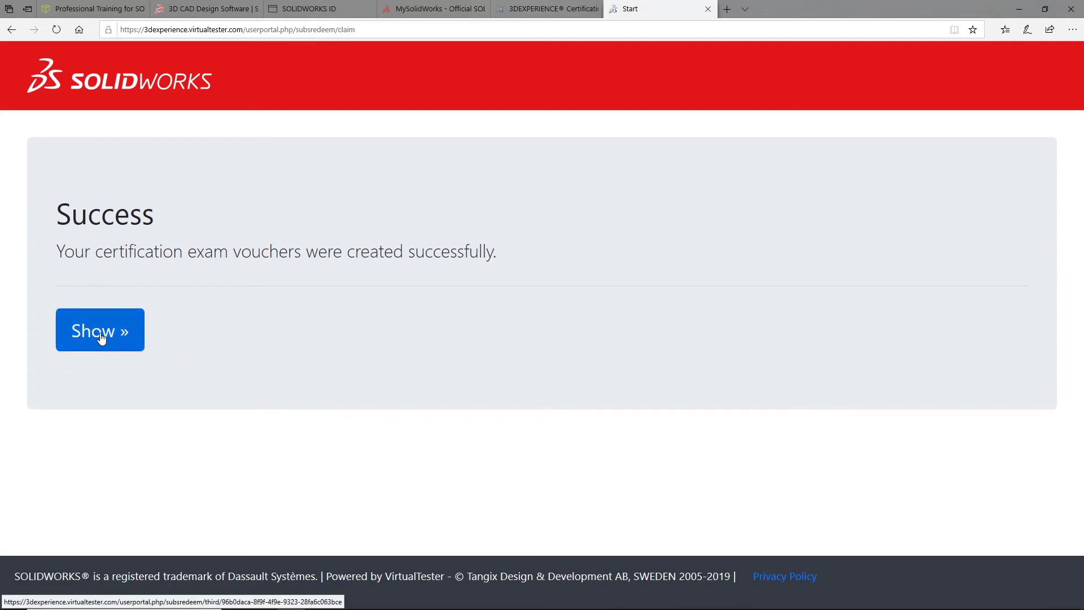
pyautogui.click(101, 337)
pyautogui.scroll(-1, 264, 365)
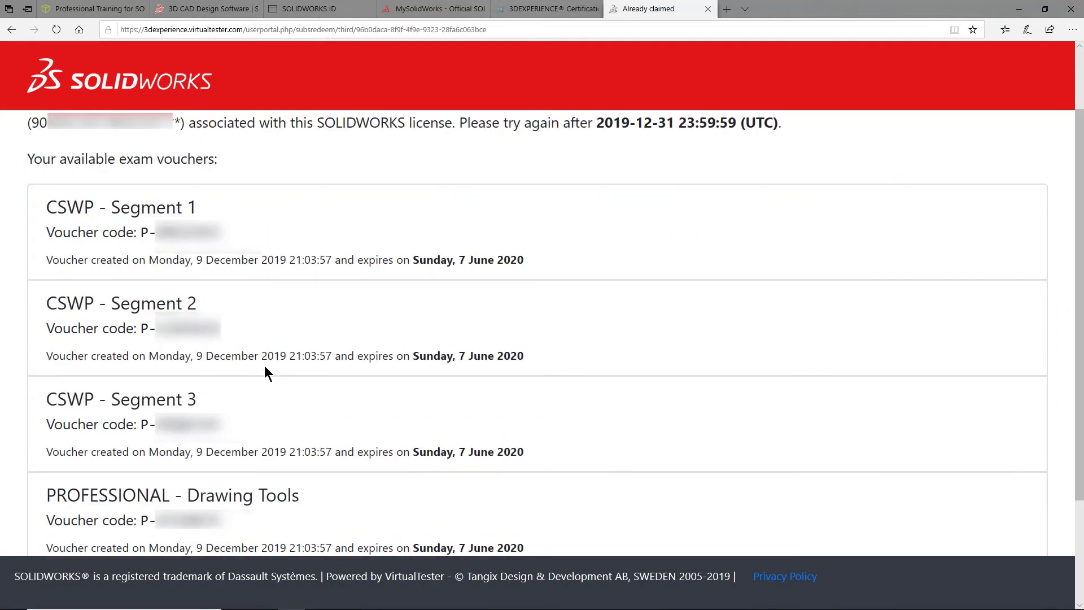
pyautogui.scroll(-1, 264, 366)
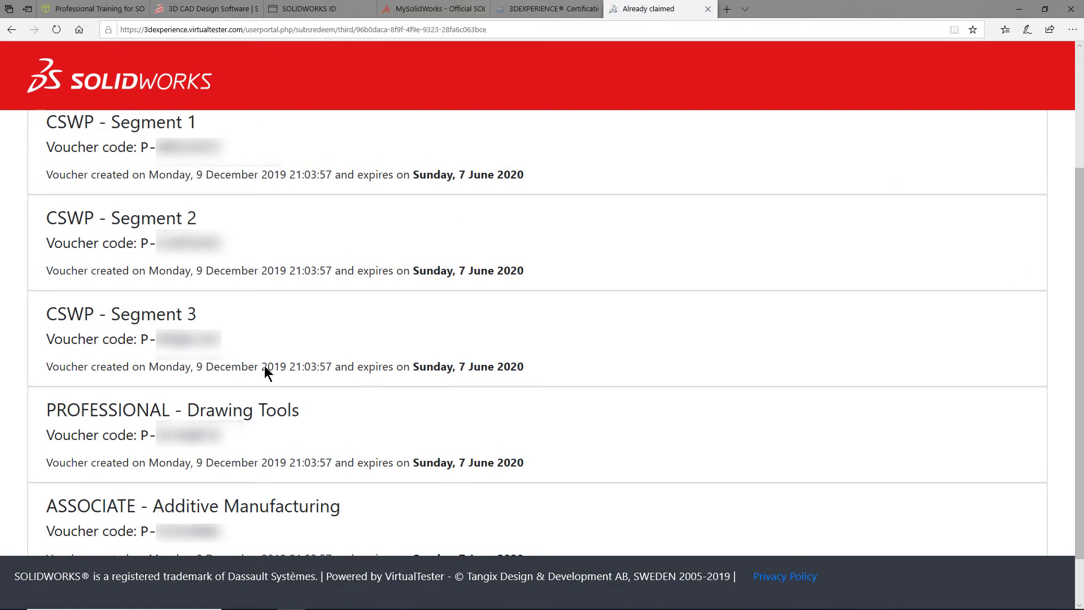
pyautogui.scroll(2, 264, 365)
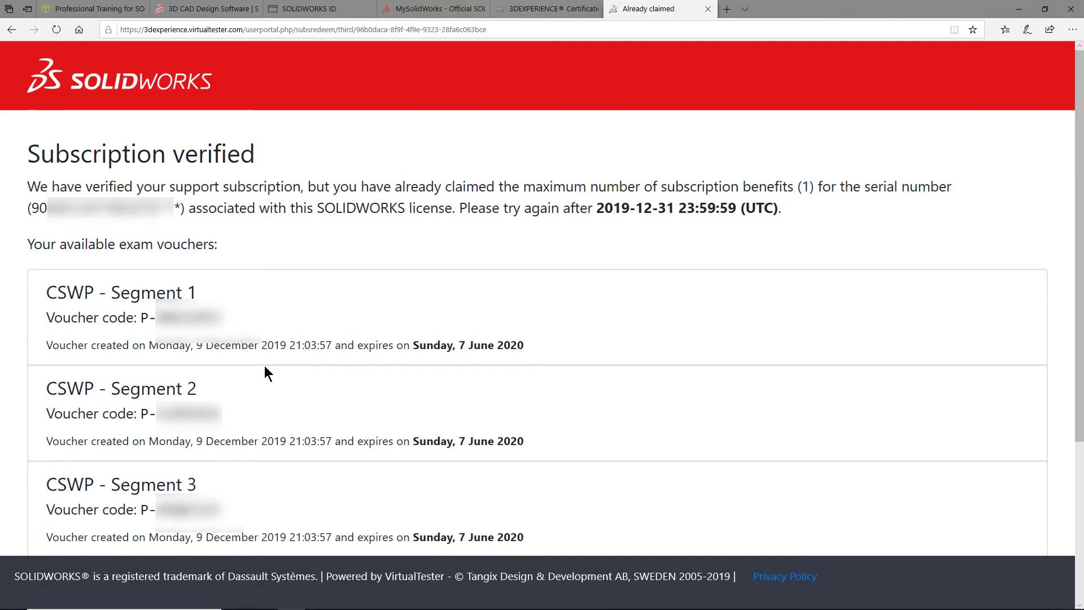
# - Close the voucher tab and rerun the Subscription Offer with the SOLIDWORKS ID login from Home
pyautogui.click(707, 9)
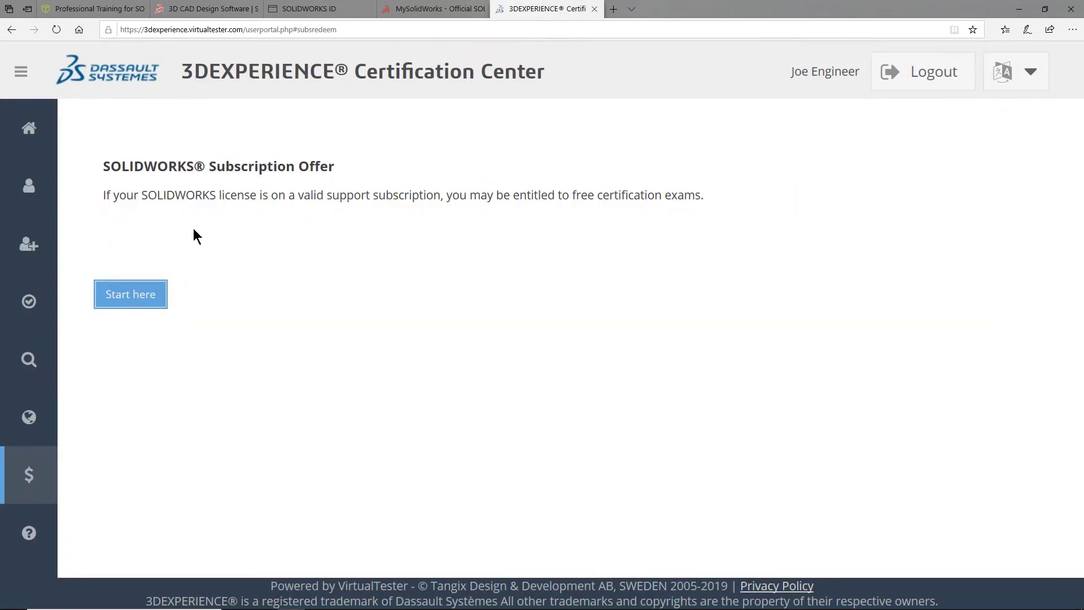
pyautogui.click(29, 127)
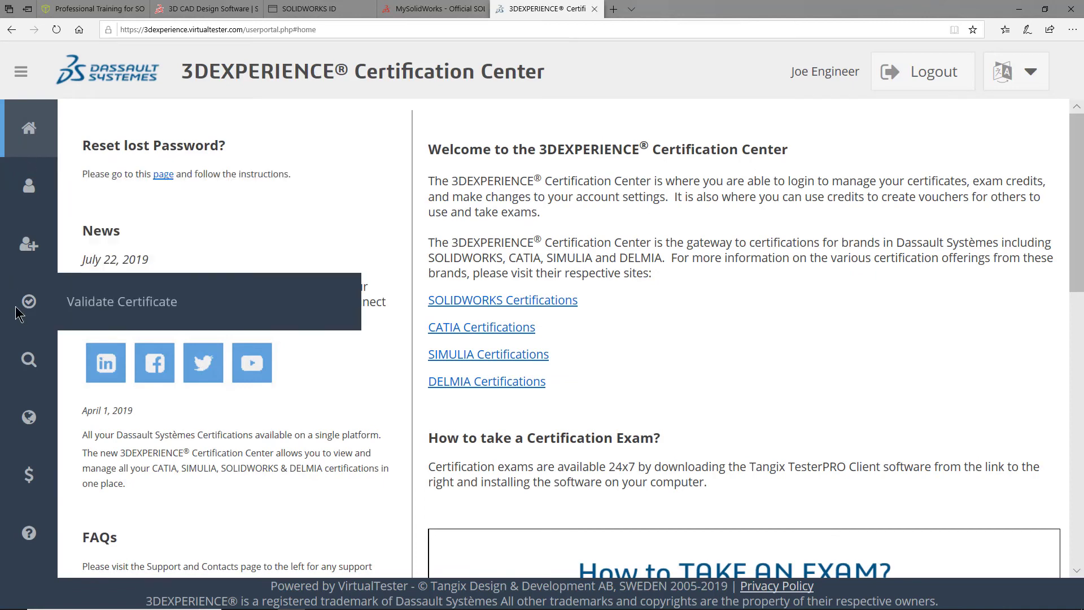
pyautogui.click(33, 487)
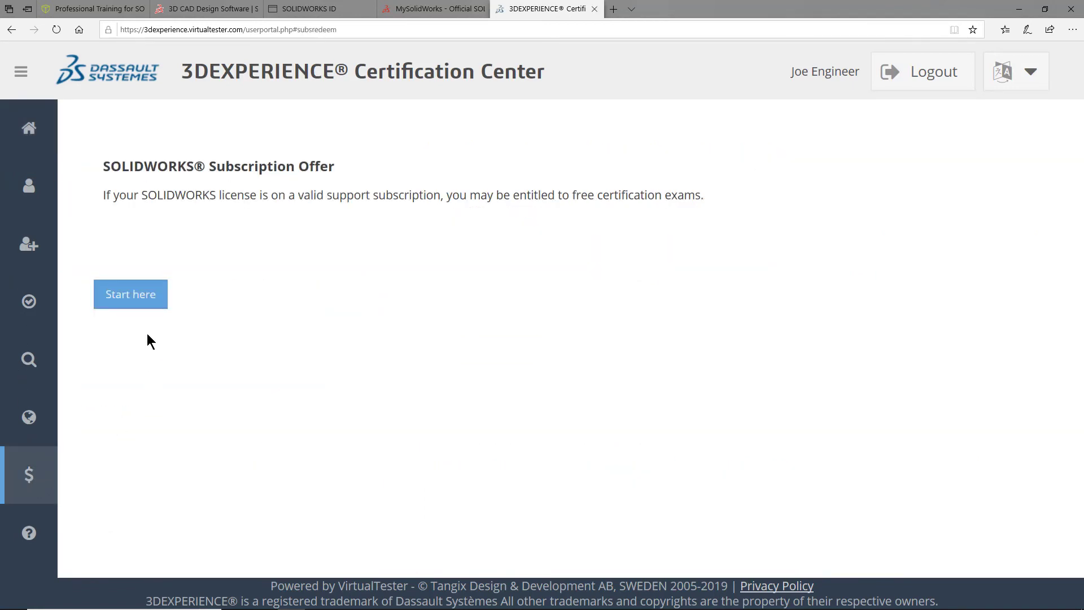
pyautogui.click(140, 308)
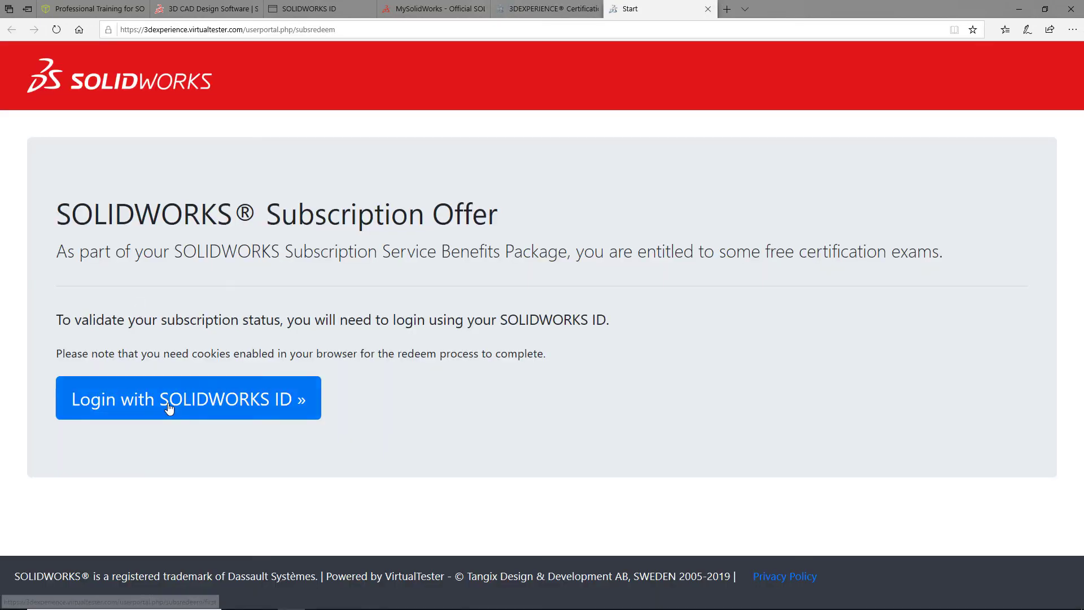
pyautogui.click(168, 406)
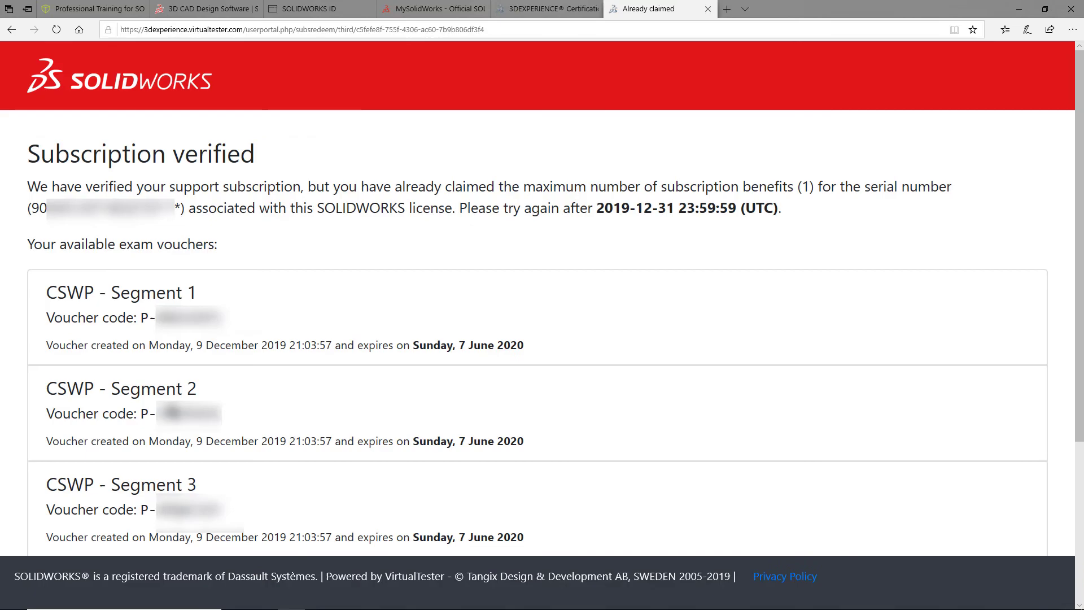